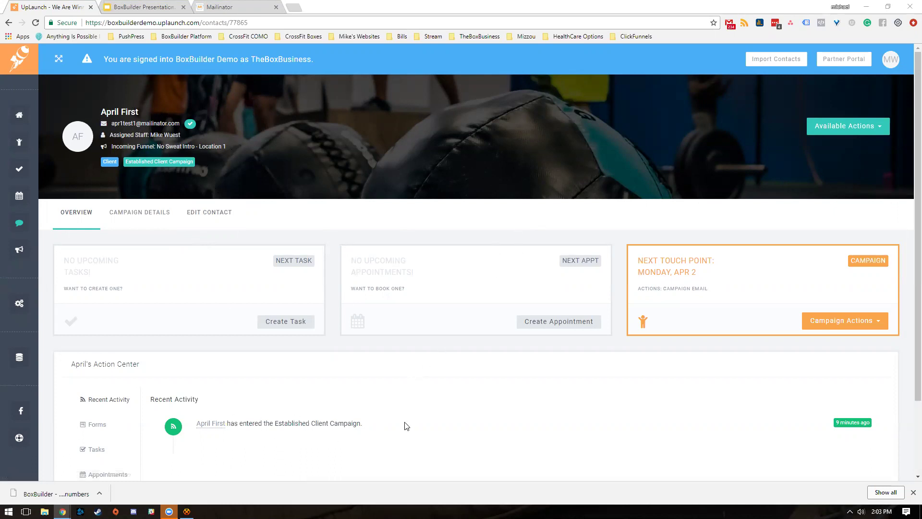
- Start a manual email to the contact with subject 'Fitness is more fun with Friends!'
left_click(843, 127)
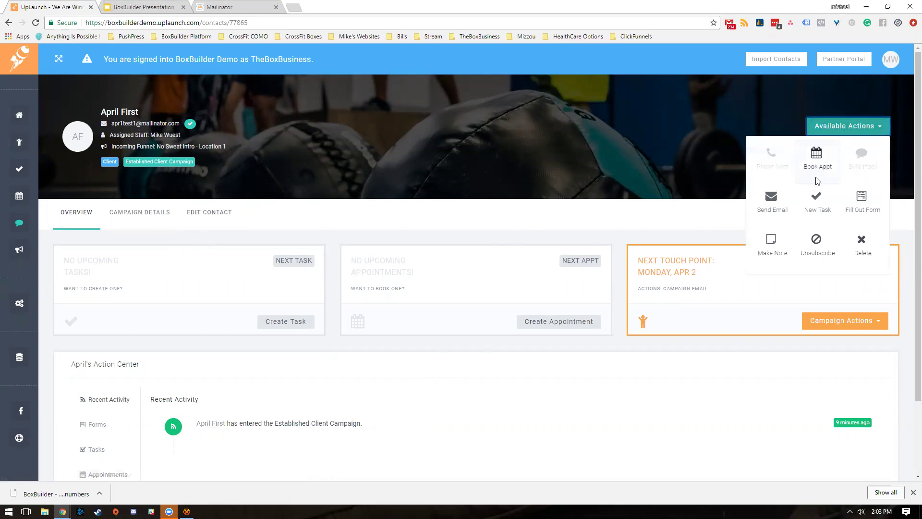
left_click(773, 202)
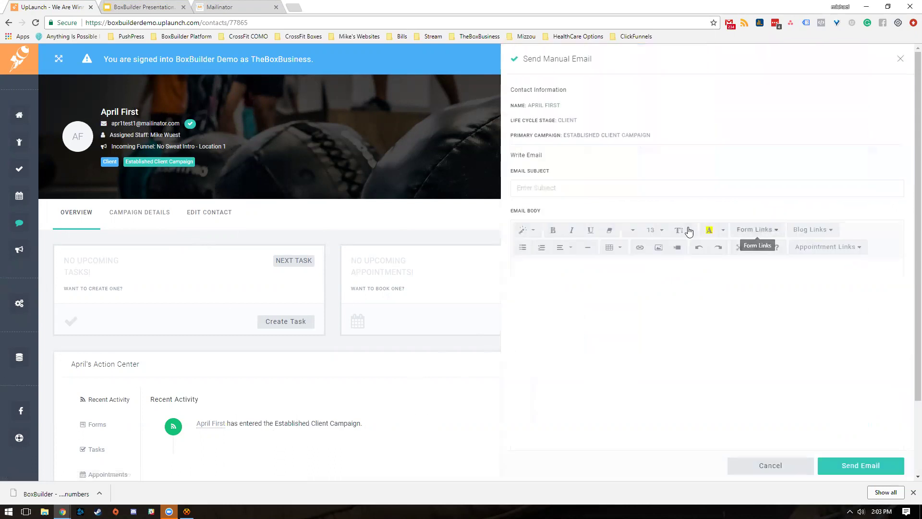
left_click(576, 187)
type("Fitness")
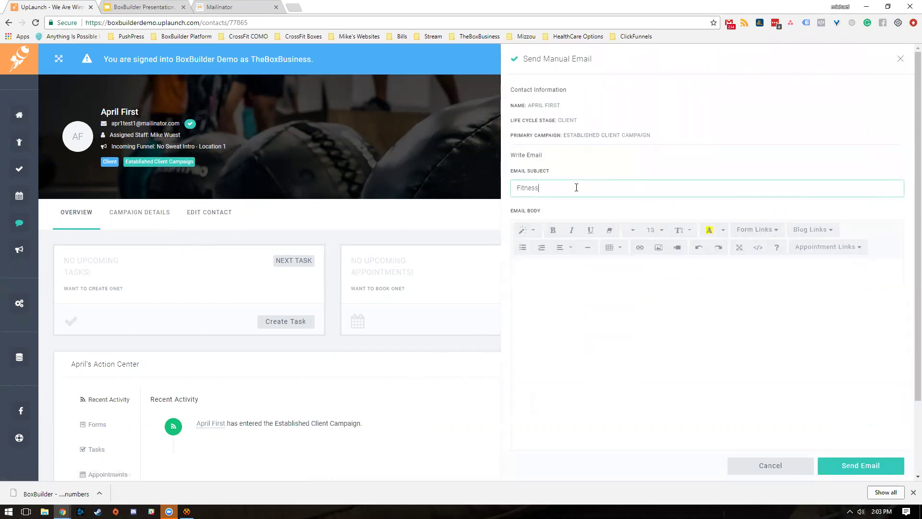
type(" is more fun with f Friends!~")
- Write a greeting to the contact and a line about having more fun with friends at the gym
left_click(612, 268)
type("Hey ")
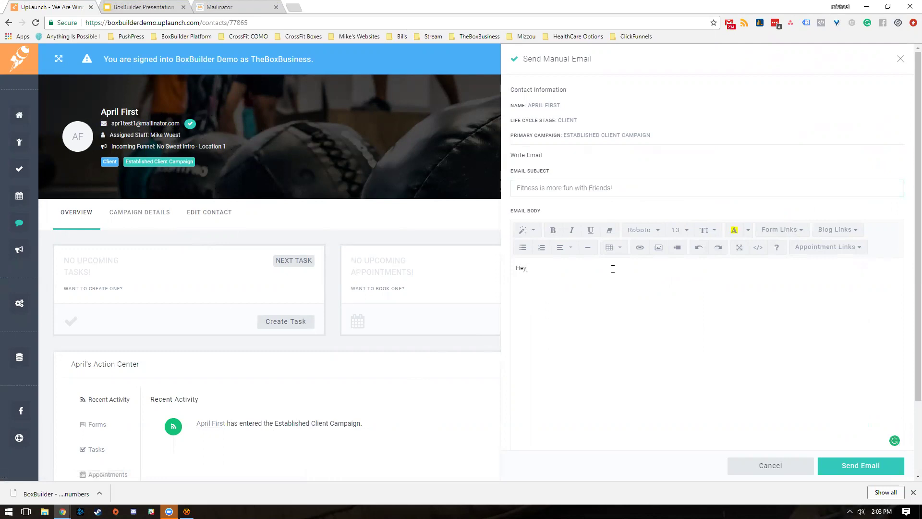
type("April,")
key("Return")
key("Return")
key("BackSpace")
type("We have so much fun at the gym and it's even ")
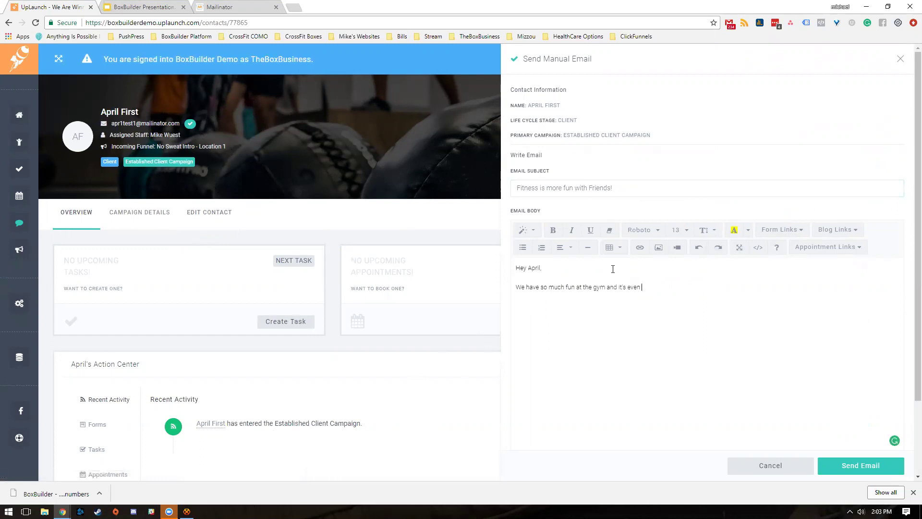
type("more fun when we have friends there with us")
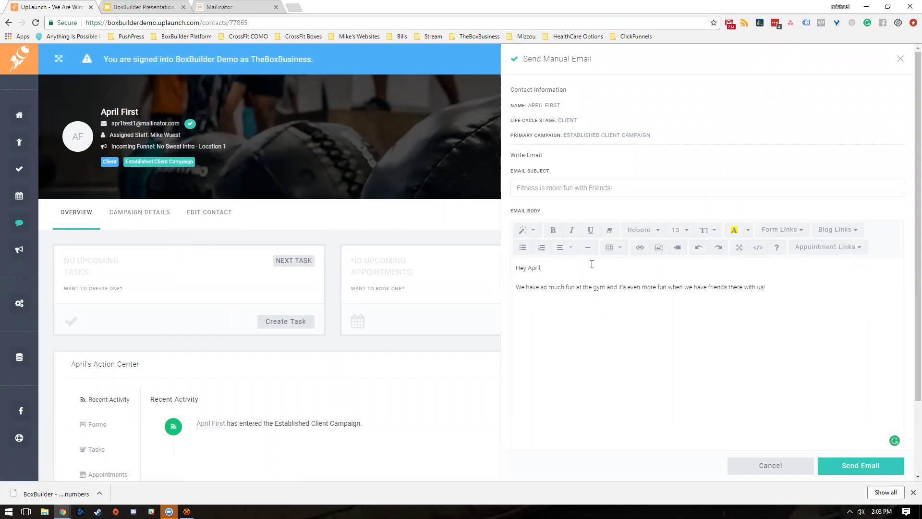
type("!")
key("Return")
key("Return")
- Insert a Referral Form link with a question above it about friends joining for a workout
left_click(791, 234)
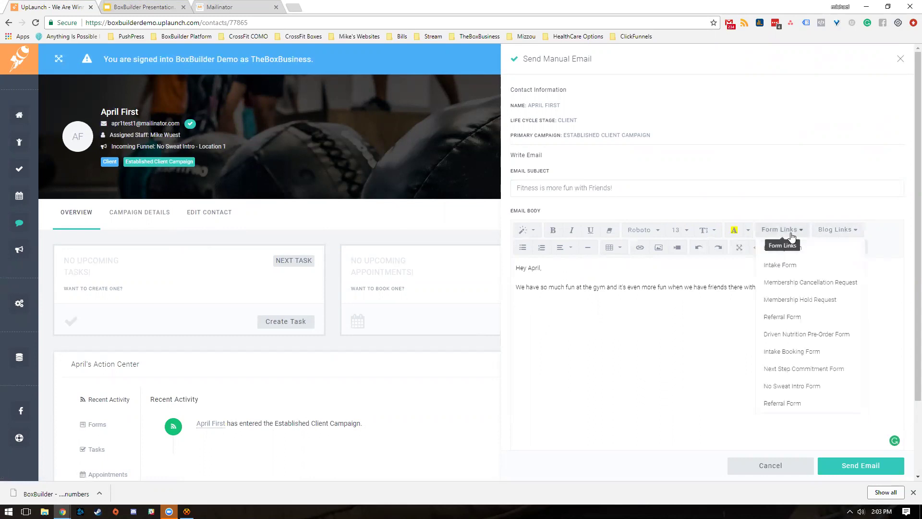
left_click(810, 317)
left_click(782, 289)
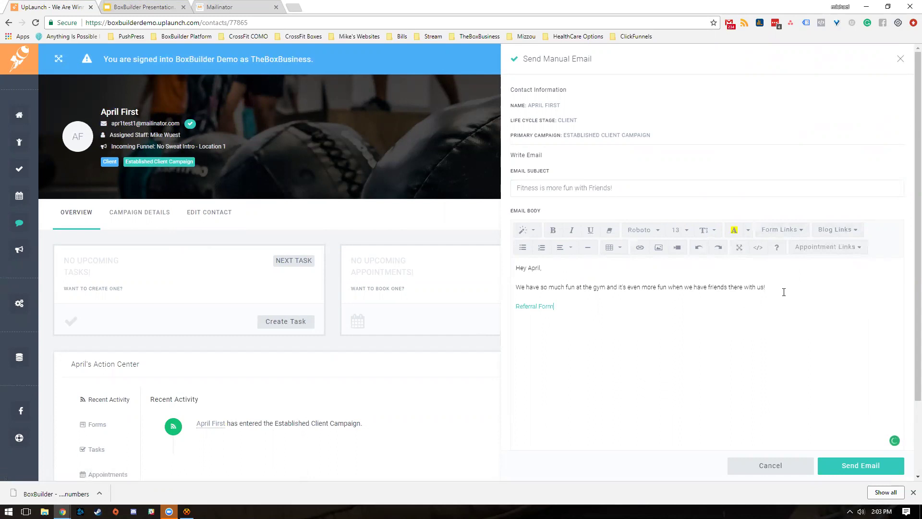
key("Return")
type("Do you konw wn")
key("BackSpace")
key("BackSpace")
key("BackSpace")
key("BackSpace")
type("know anyone in your life that would be ")
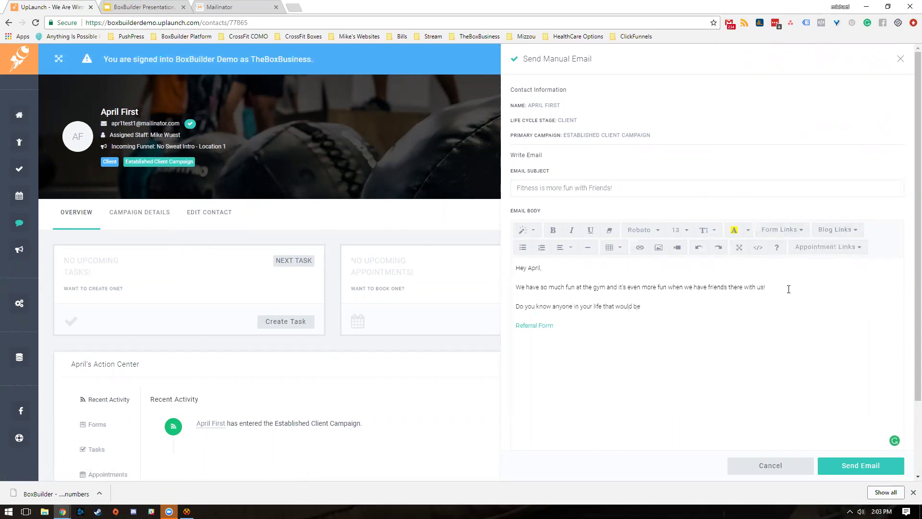
type("interested in joining you for a workout?")
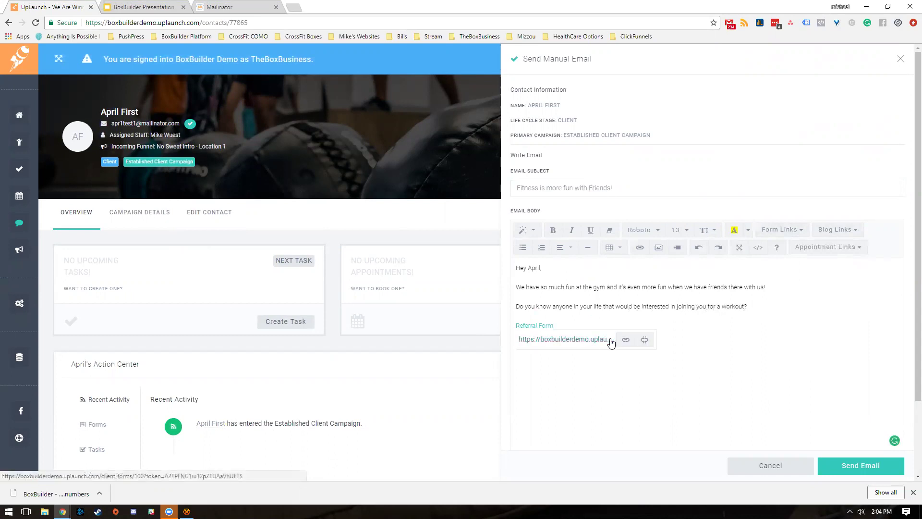
- Sign off the email with 'Thanks so much,' and the sender's signature on its own line
key("Return")
type("Thanks so")
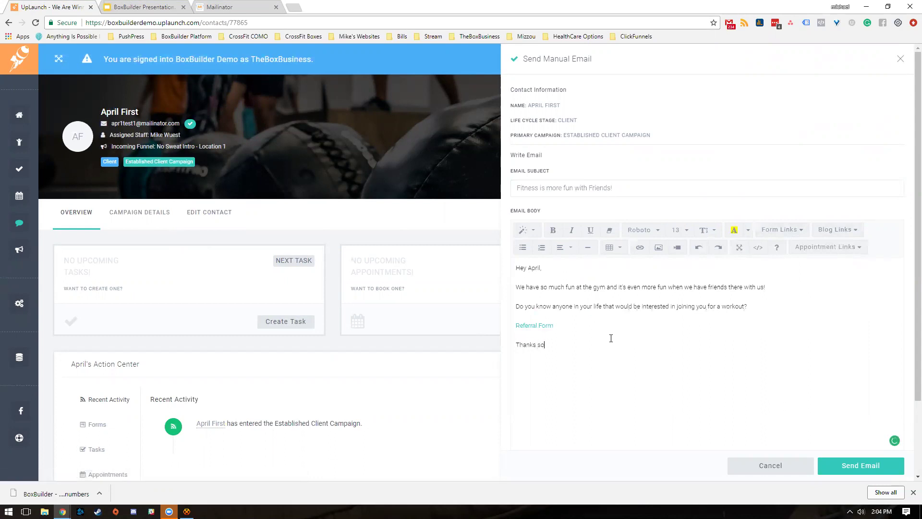
type(" much,")
key("Return")
type("Mike")
- Send the email and open the received 'Fitness is more fun' message in the Mailinator inbox
left_click(847, 464)
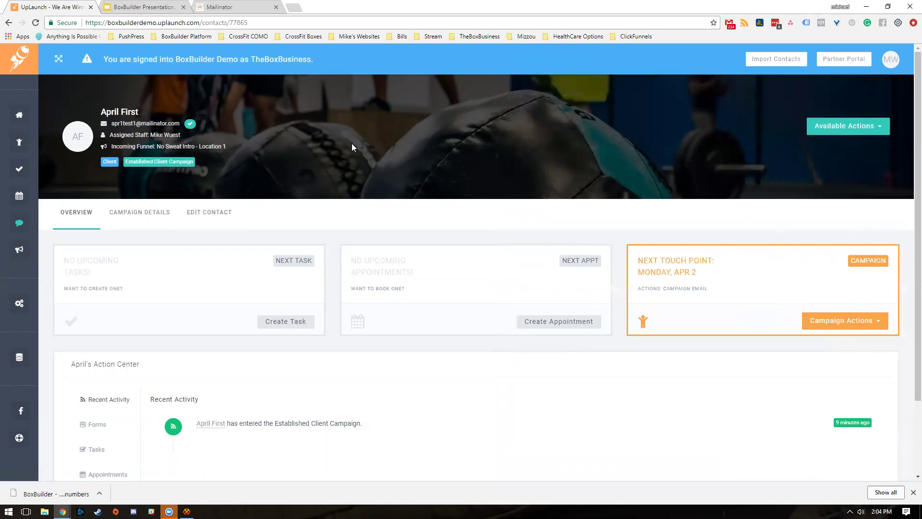
left_click(237, 7)
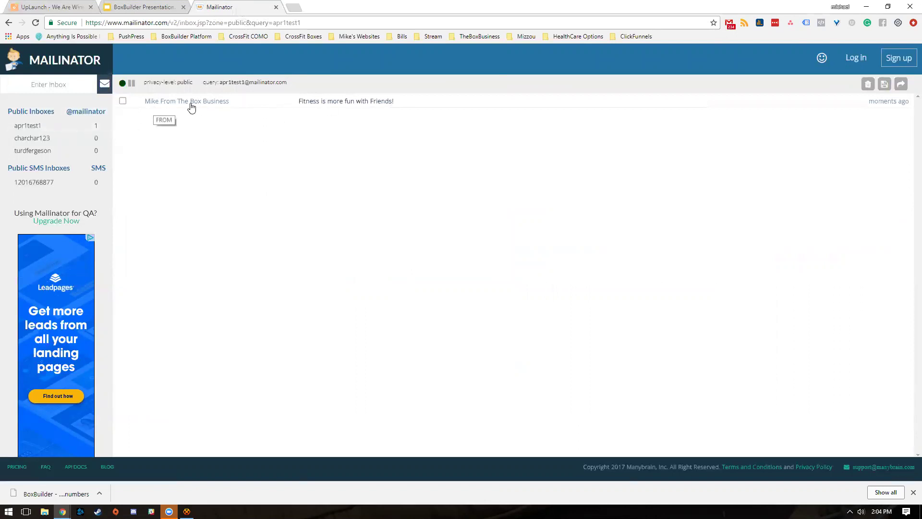
left_click(368, 102)
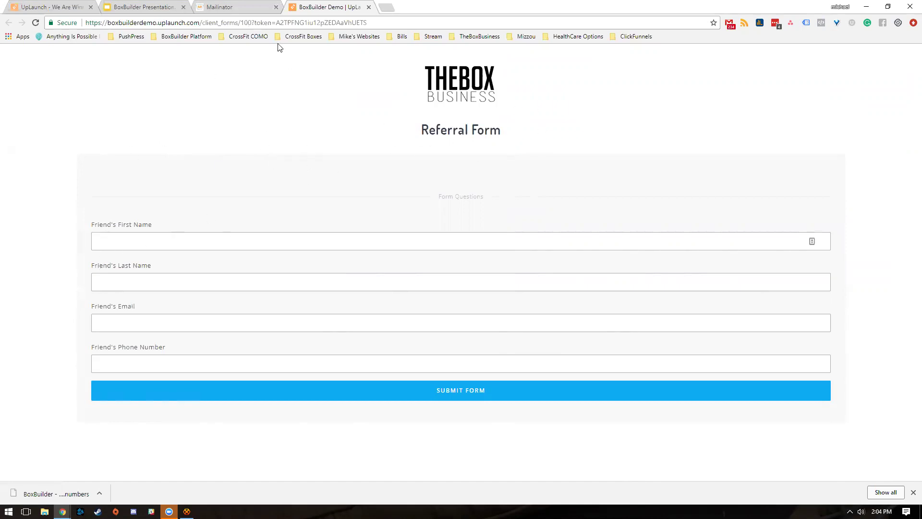
- Enter the friend's first name, last name, mailinator.com e-mail address and phone number in the Referral Form
left_click(208, 243)
key("Tab")
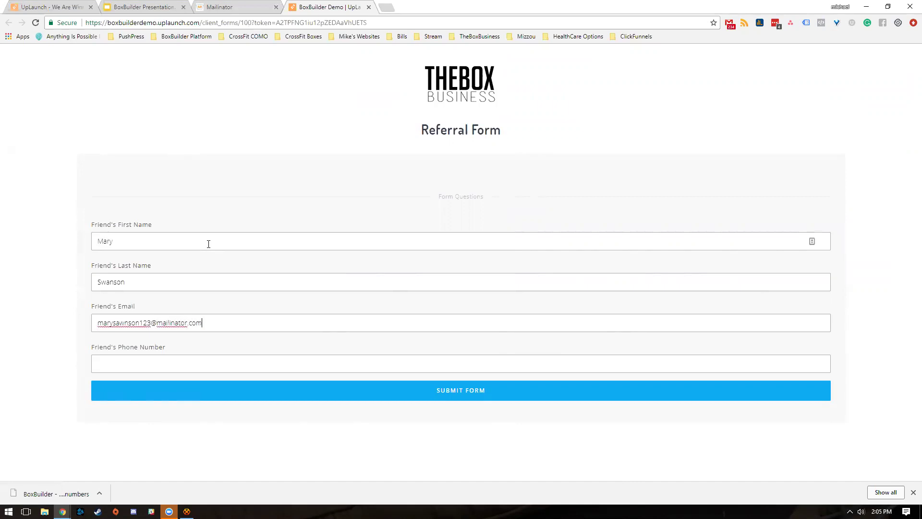
key("Tab")
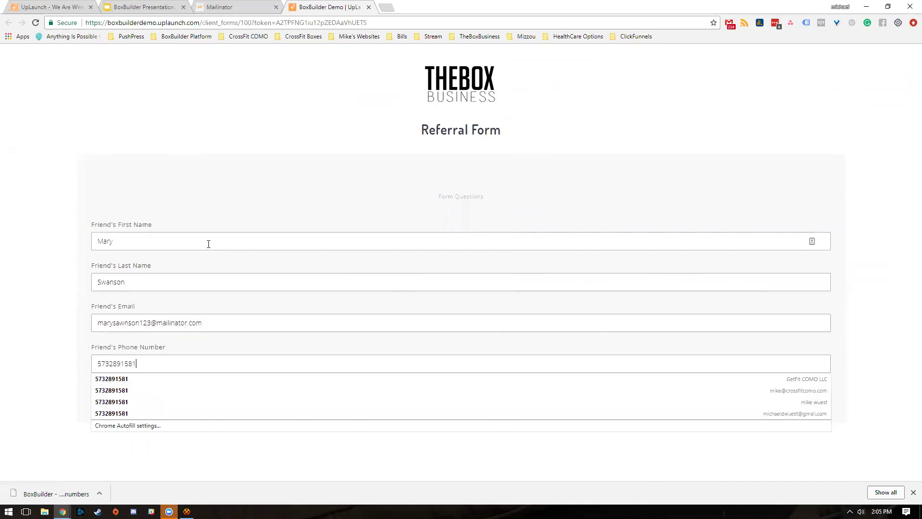
- Correct the misspelled letters in the friend's e-mail and submit the form
left_click(67, 253)
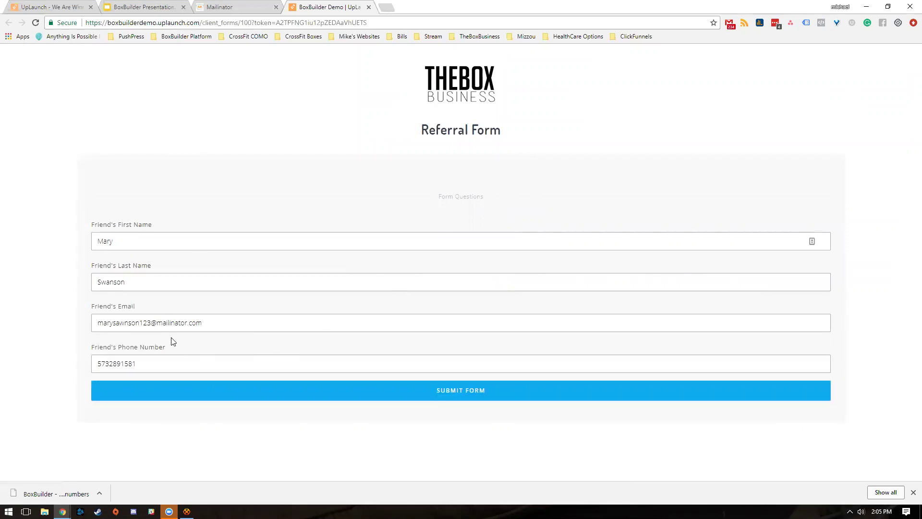
left_click(125, 324)
key("BackSpace")
key("BackSpace")
type("wa")
left_click(460, 391)
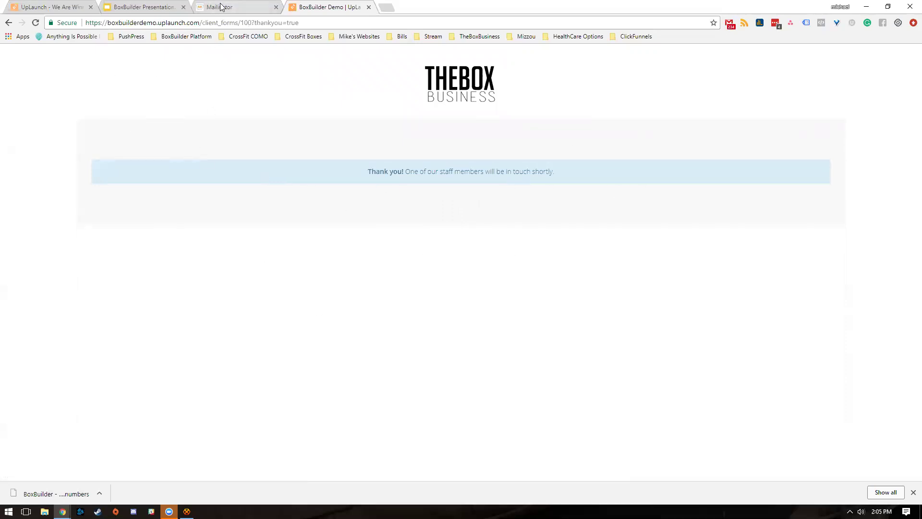
- Show slide 14, Referral Campaign Overlay, in the BoxBuilder Presentation
left_click(158, 7)
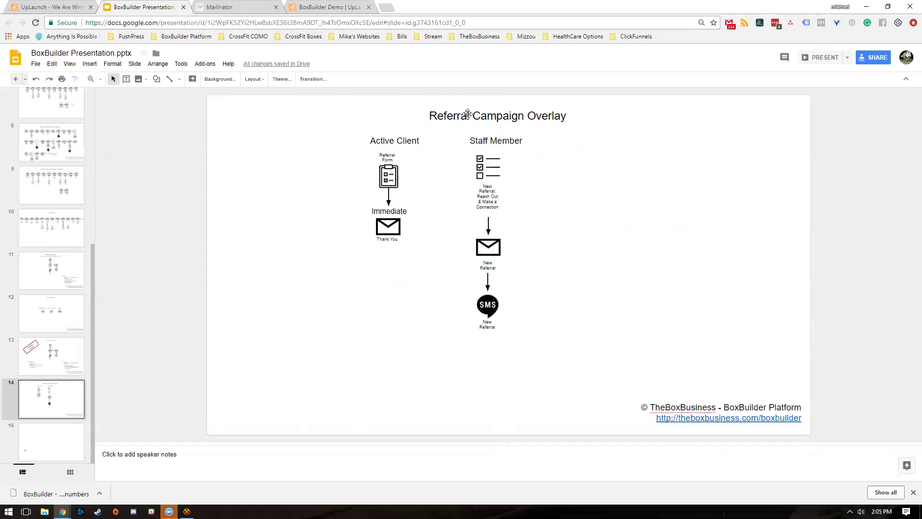
- Reload the contact's profile and read the 'Thank you for the referral!' email in Recent Activity
left_click(70, 7)
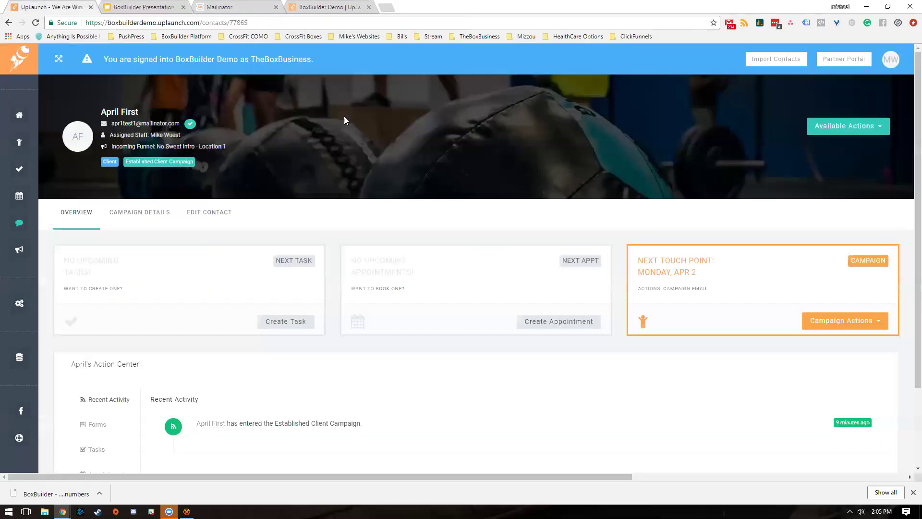
left_click(36, 23)
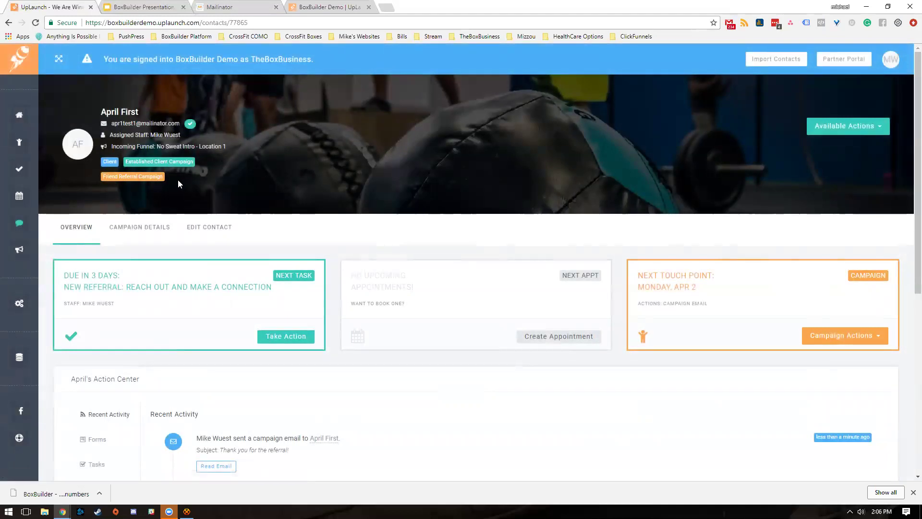
scroll(259, 195, "down", 1)
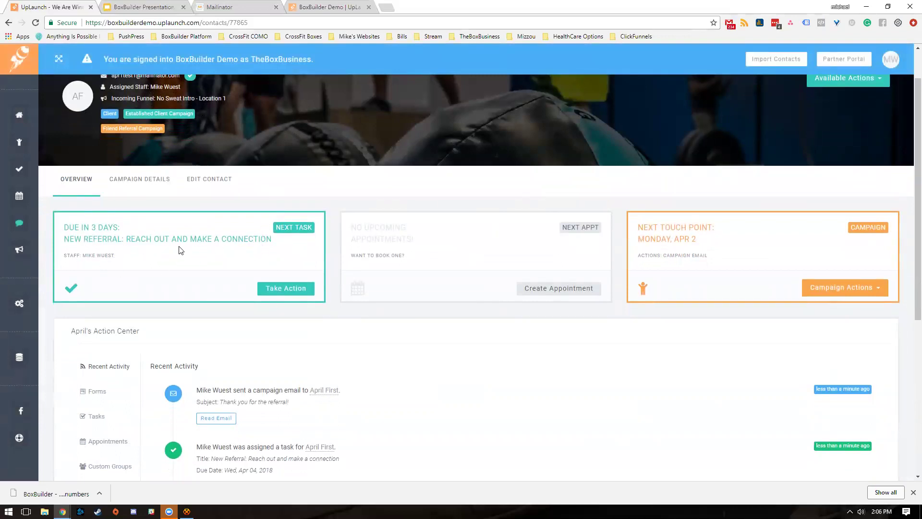
scroll(181, 247, "down", 2)
scroll(226, 264, "down", 1)
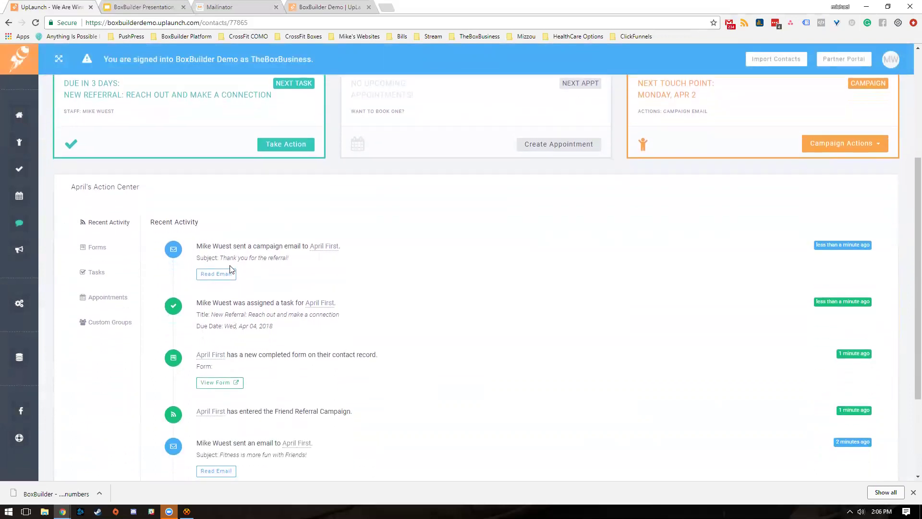
left_click(230, 273)
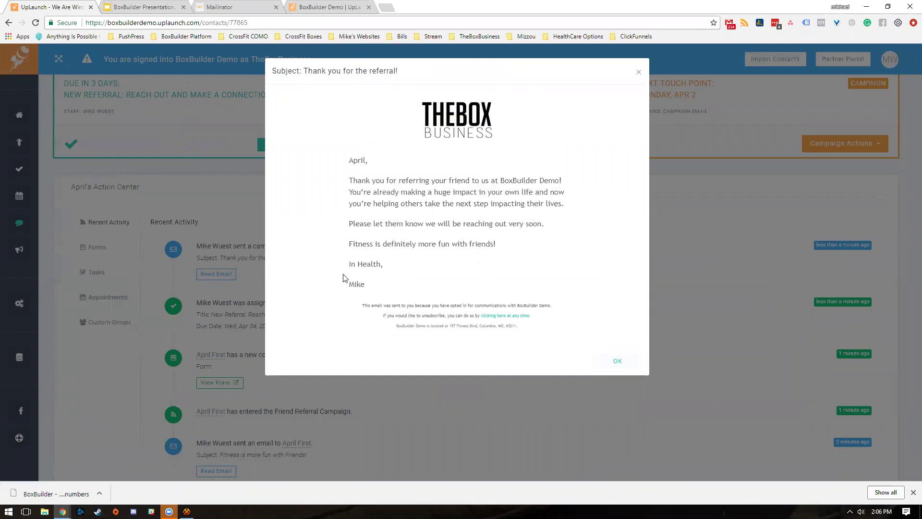
left_click(614, 361)
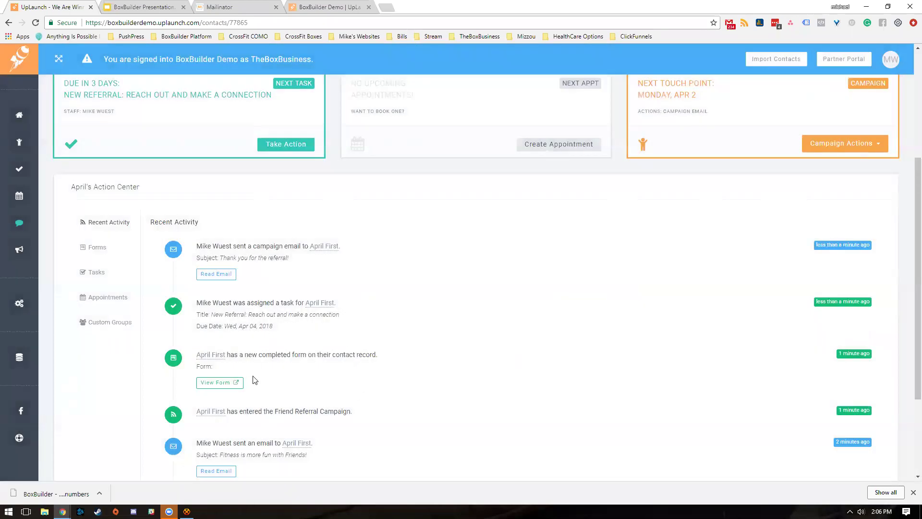
scroll(301, 238, "up", 1)
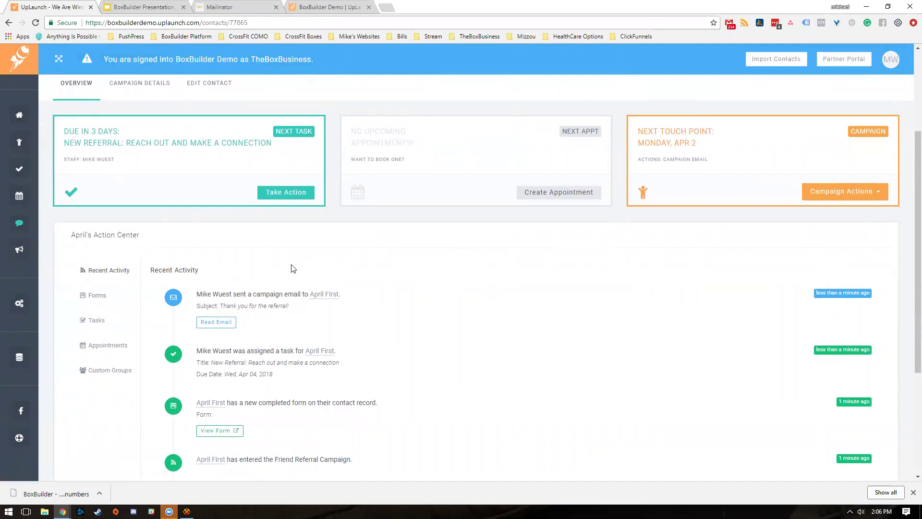
- Open the submitted Referral Form from the Action Center's Forms list to view the friend's details
left_click(110, 294)
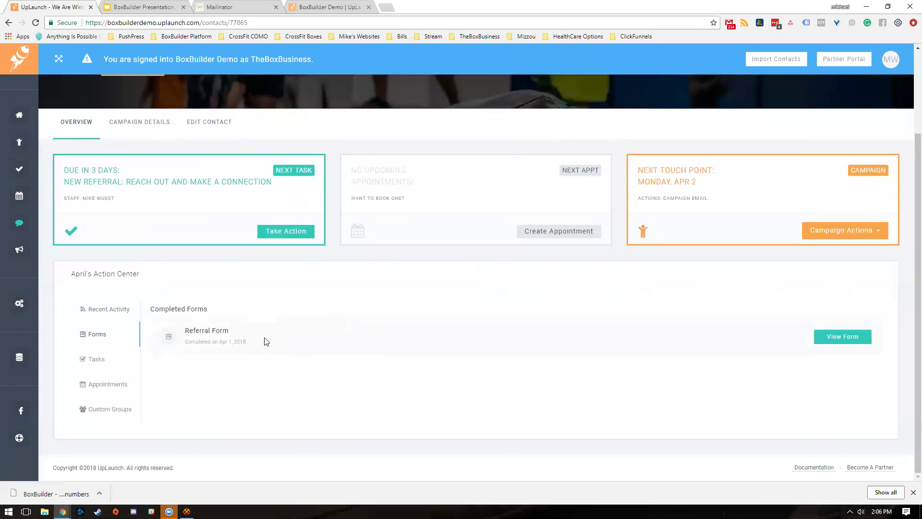
left_click(842, 338)
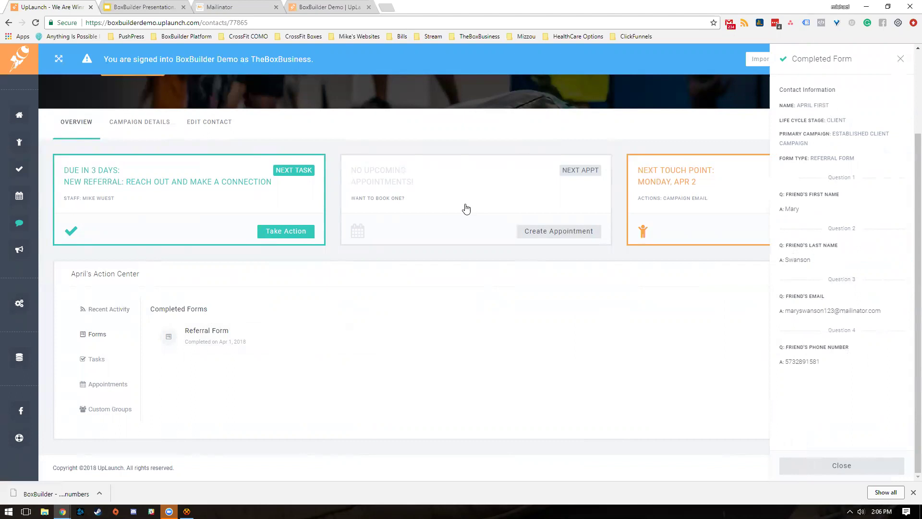
scroll(445, 232, "up", 1)
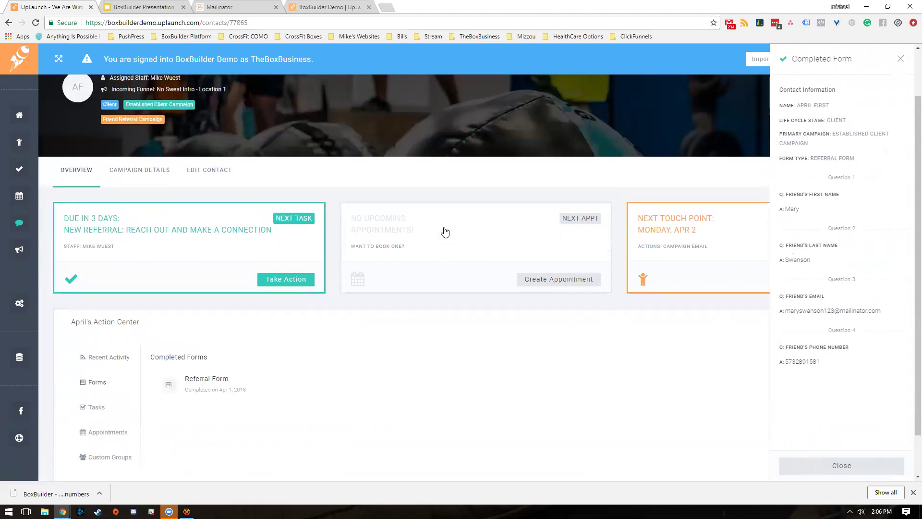
scroll(445, 232, "up", 1)
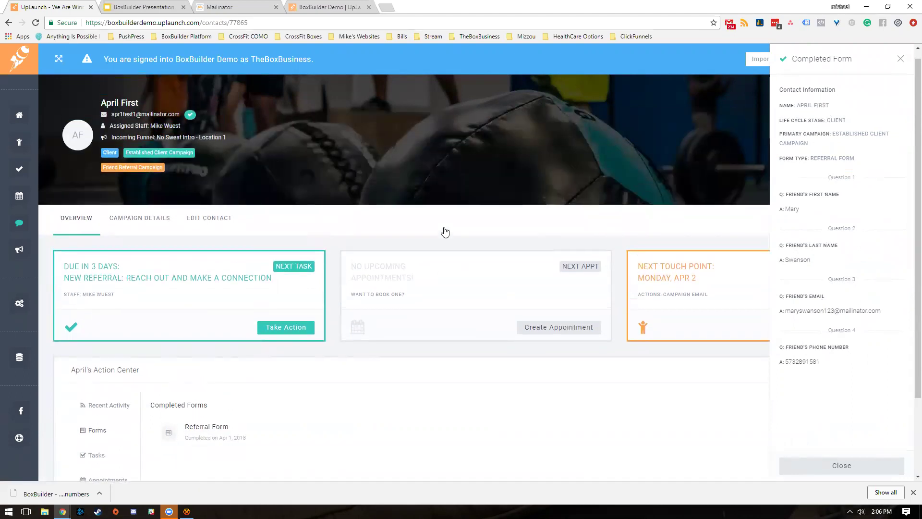